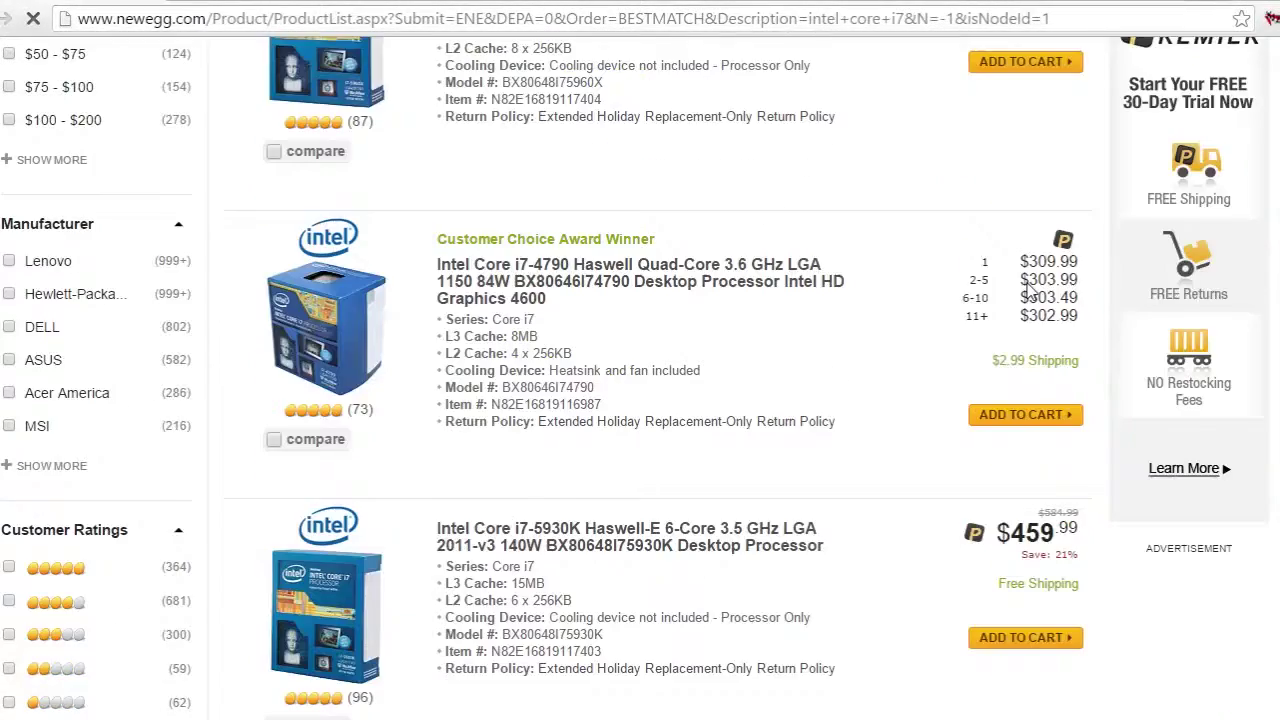
- Close the Chrome web browser
scroll(1029, 286, down, 5)
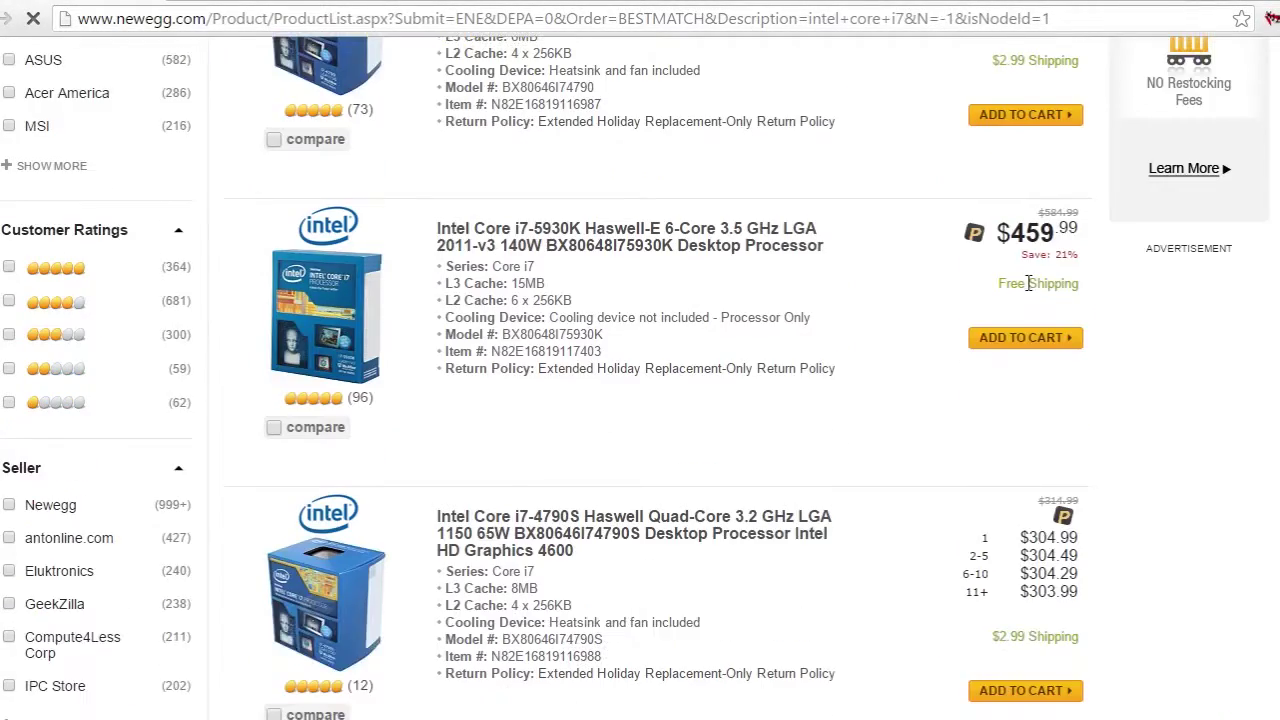
scroll(1029, 284, down, 5)
scroll(1027, 285, down, 3)
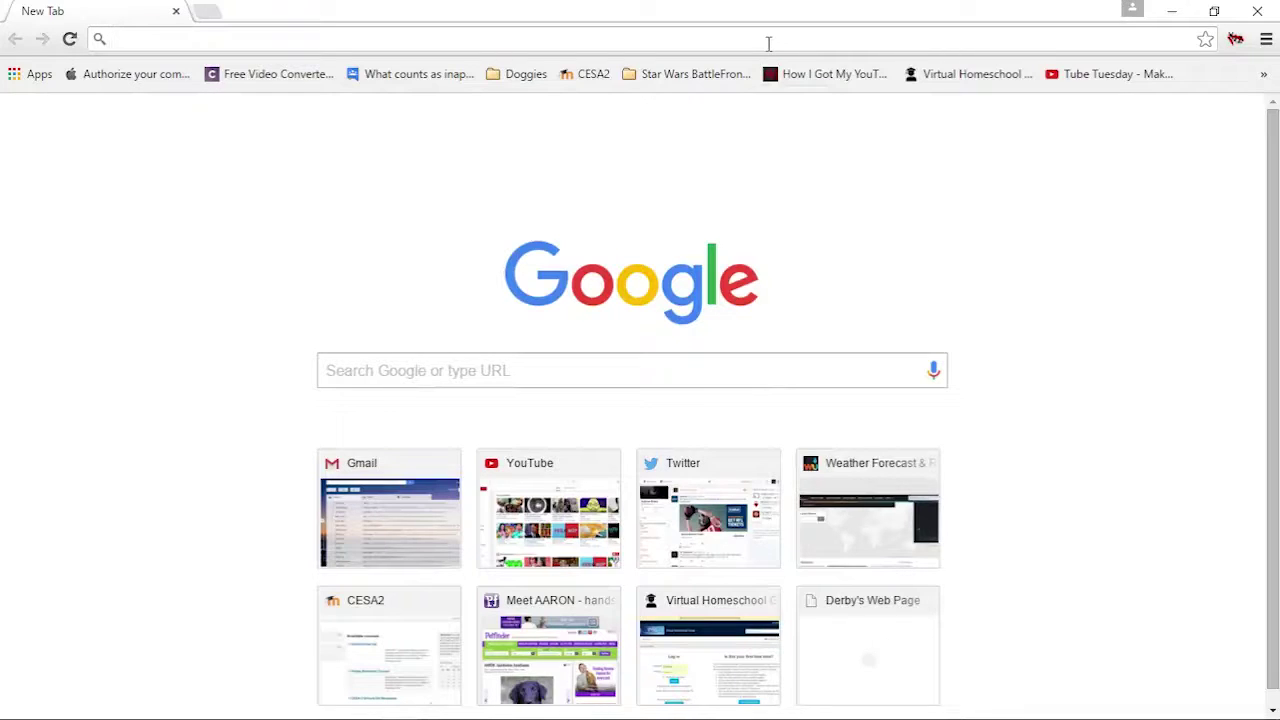
click(1257, 11)
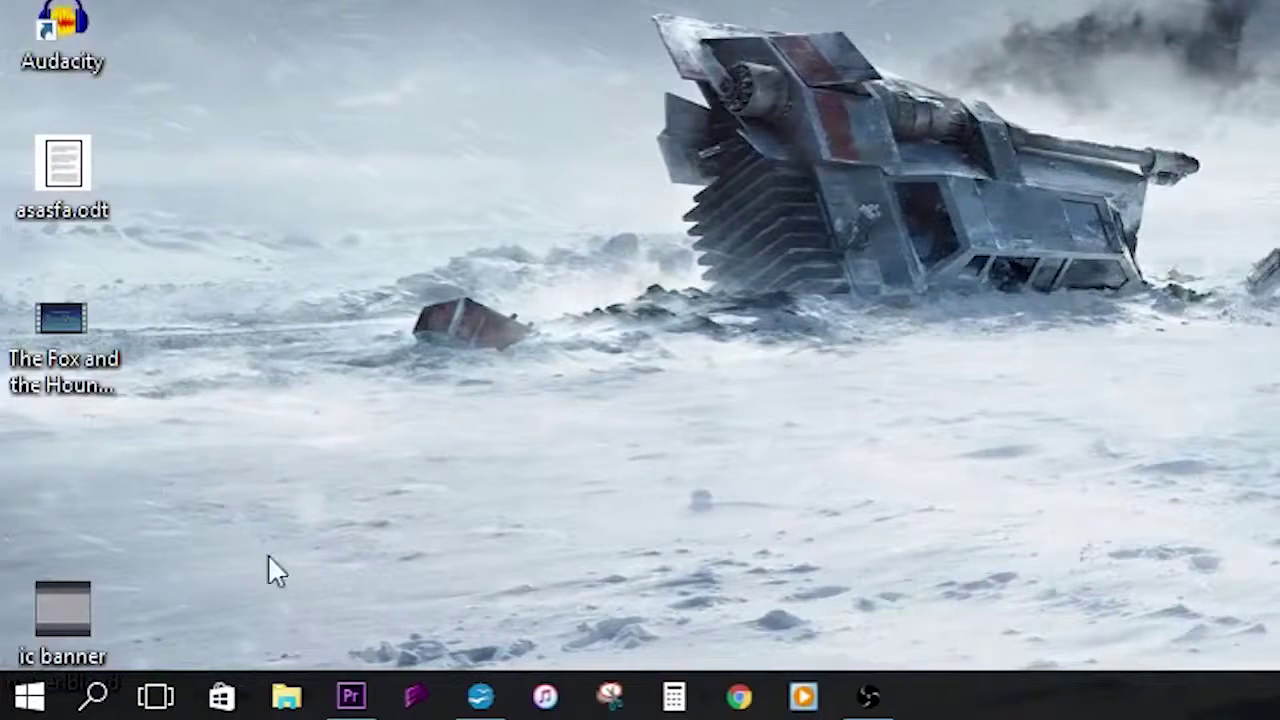
- Launch the Run dialog from Start search and enter %temp% as the location
click(94, 696)
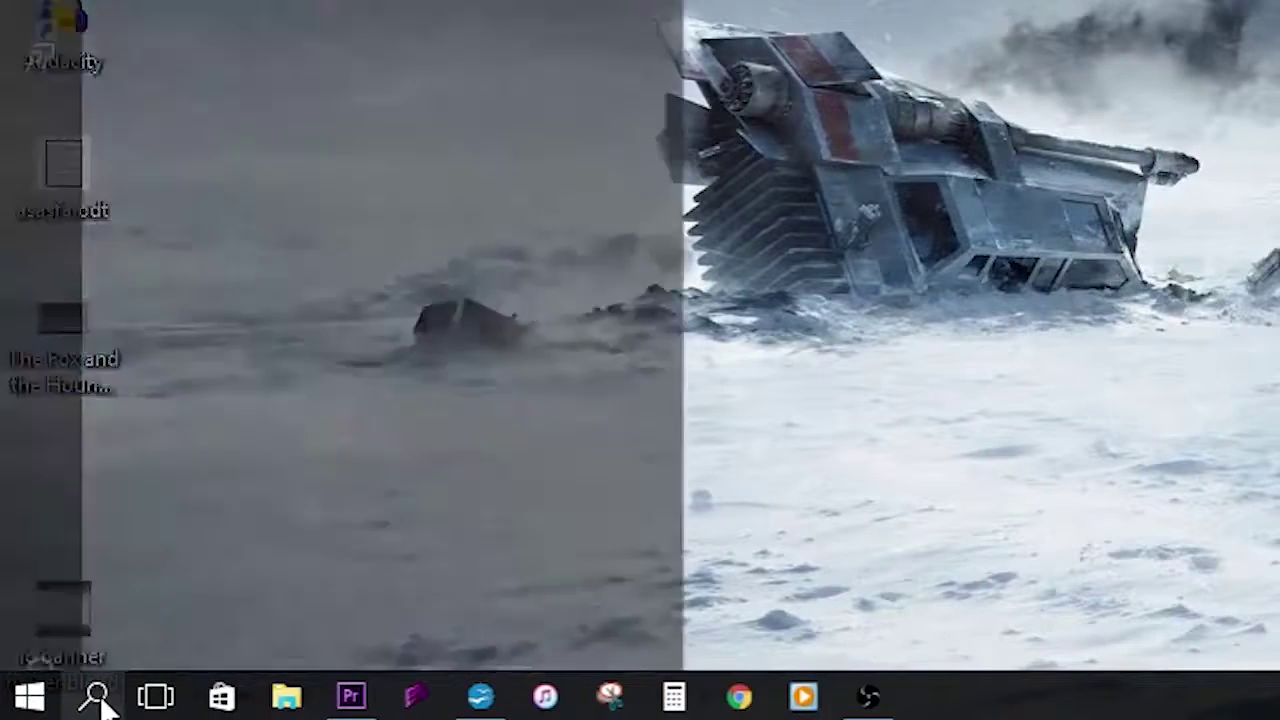
text(run)
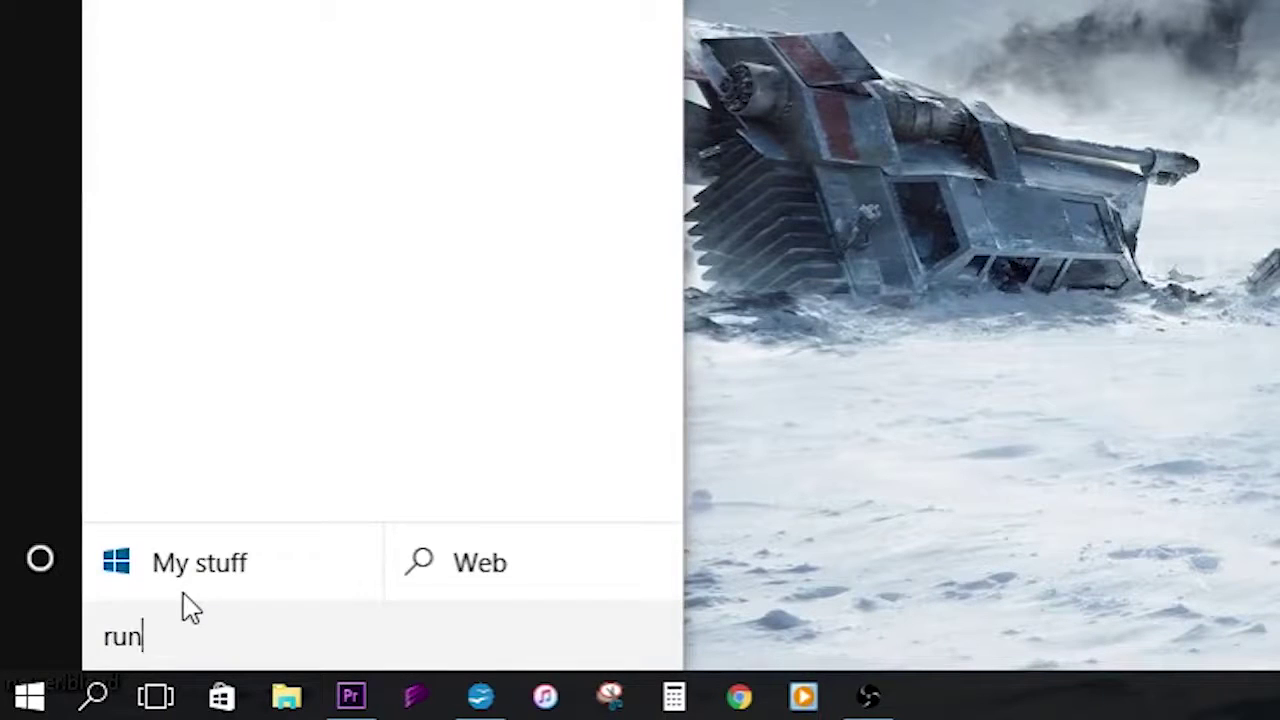
key(Return)
key(BackSpace)
text(%)
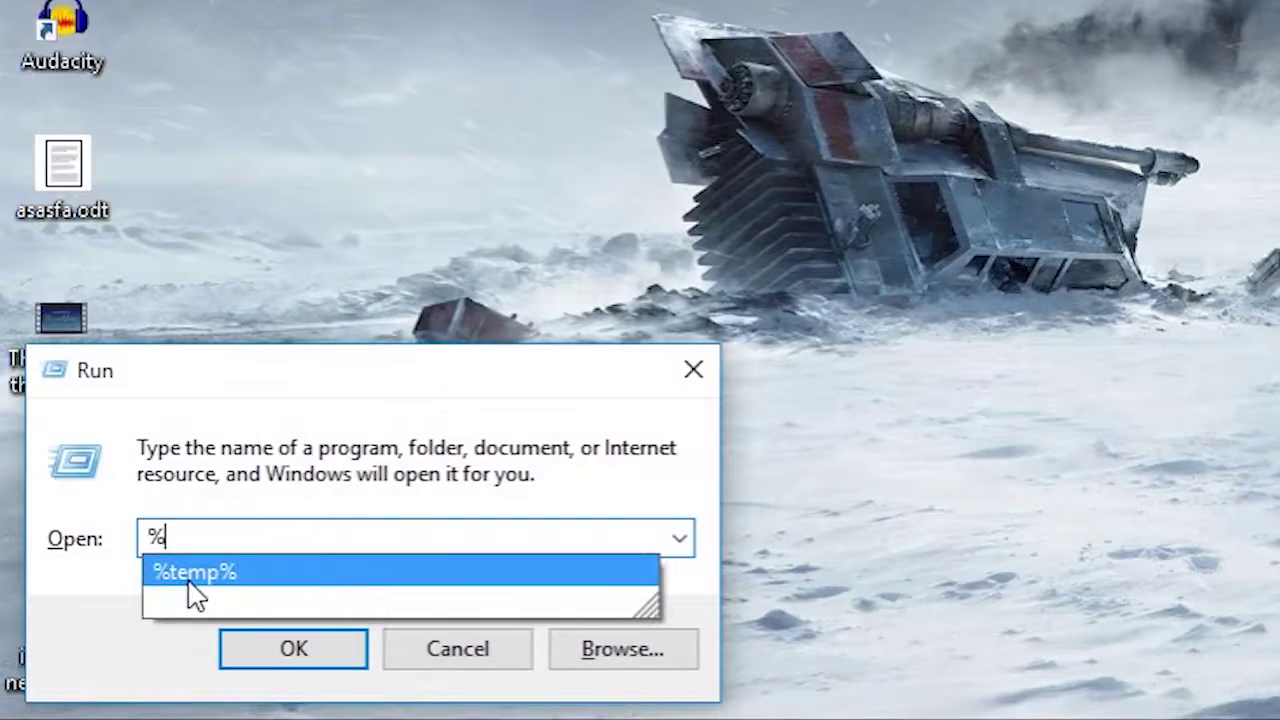
text(temp)
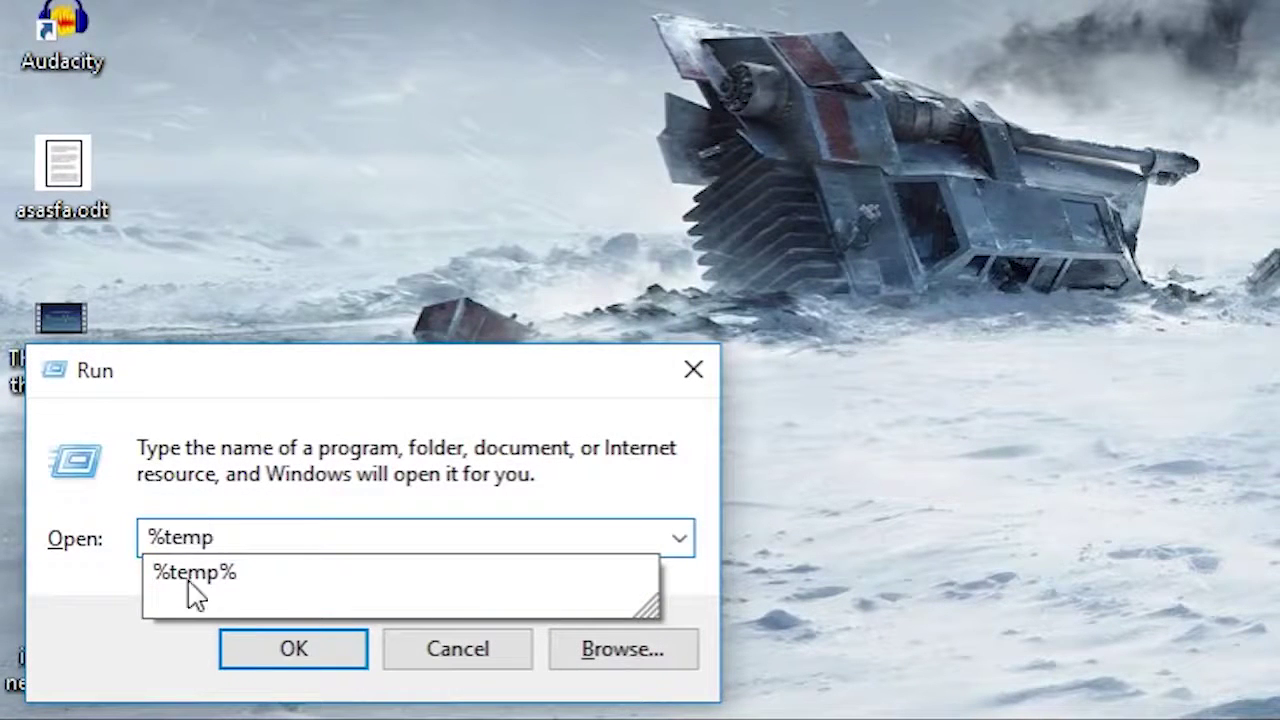
click(189, 583)
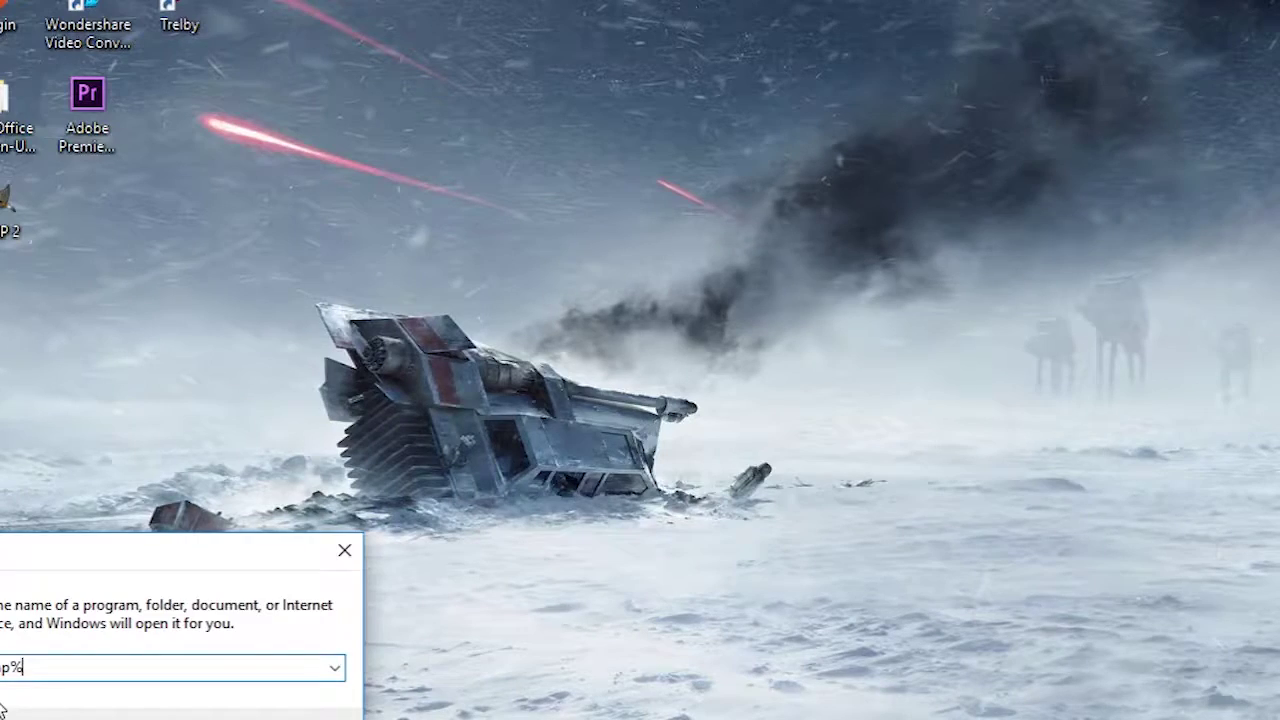
- Open the Temp folder and delete all of its files
click(3, 708)
drag(908, 273, 903, 606)
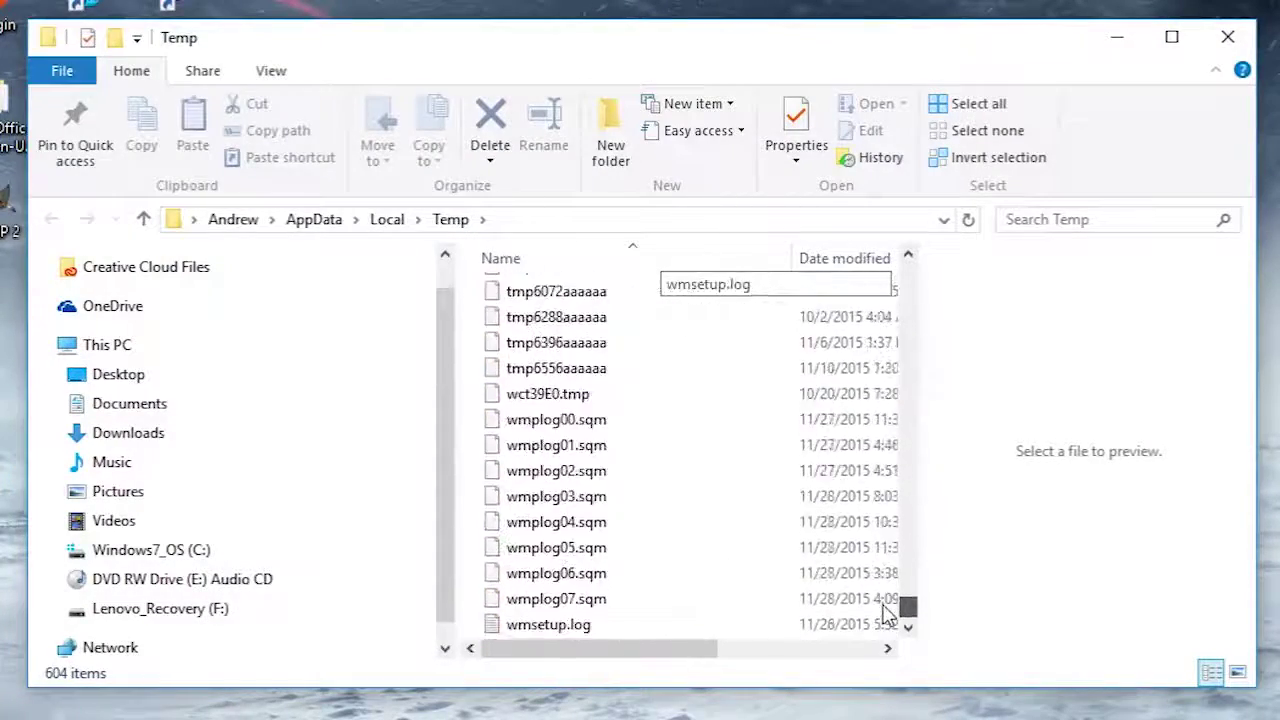
key(ctrl+a)
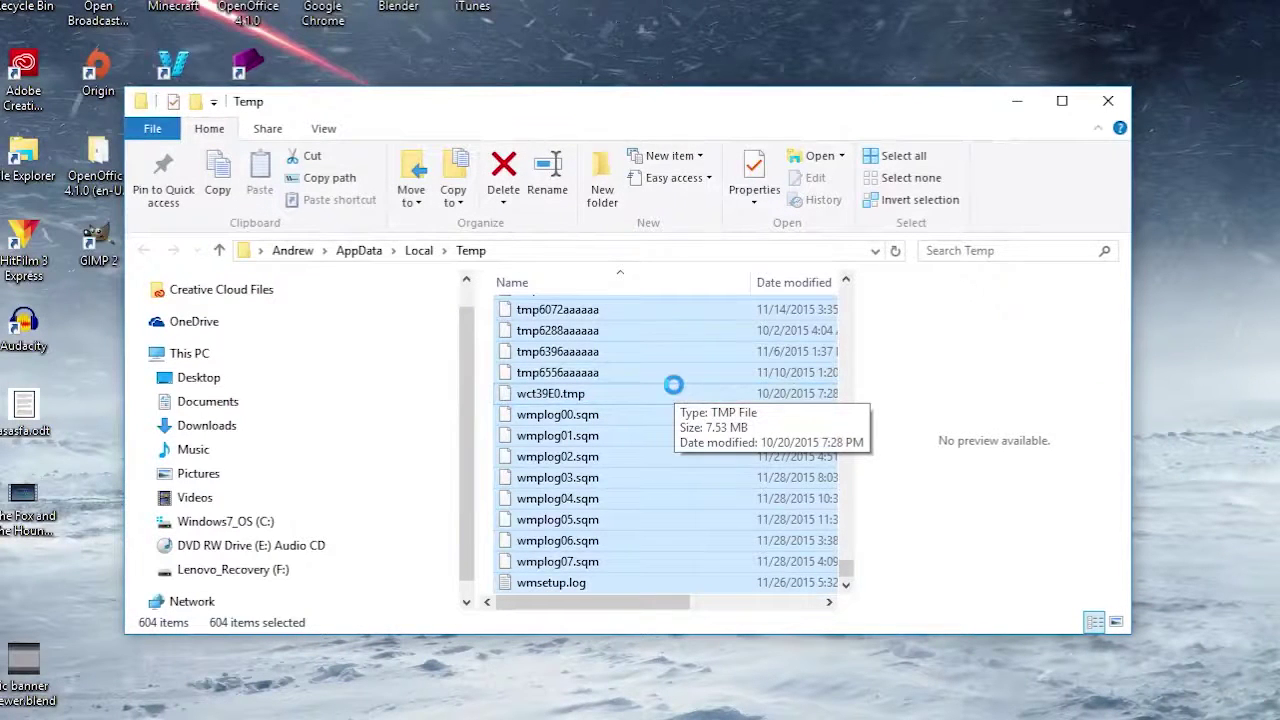
key(Delete)
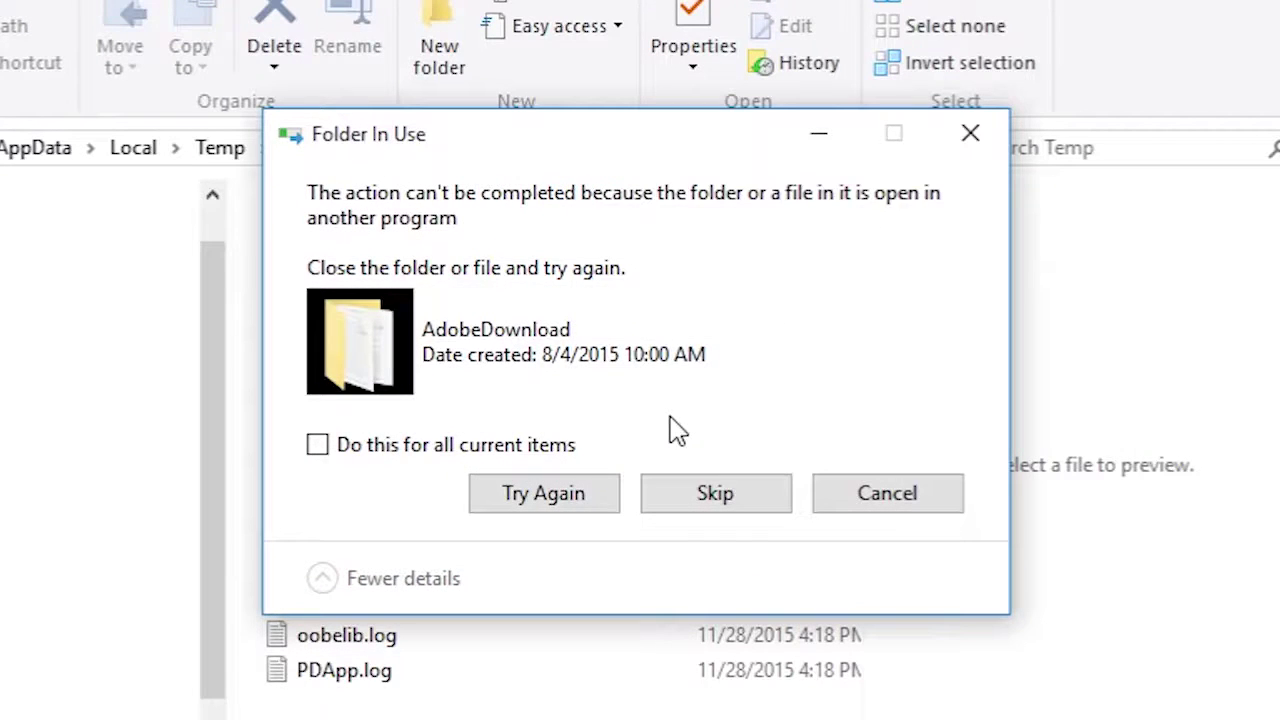
- Skip every in-use item, leaving 13 in Temp, and close the folder window
click(736, 494)
click(736, 494)
click(736, 494)
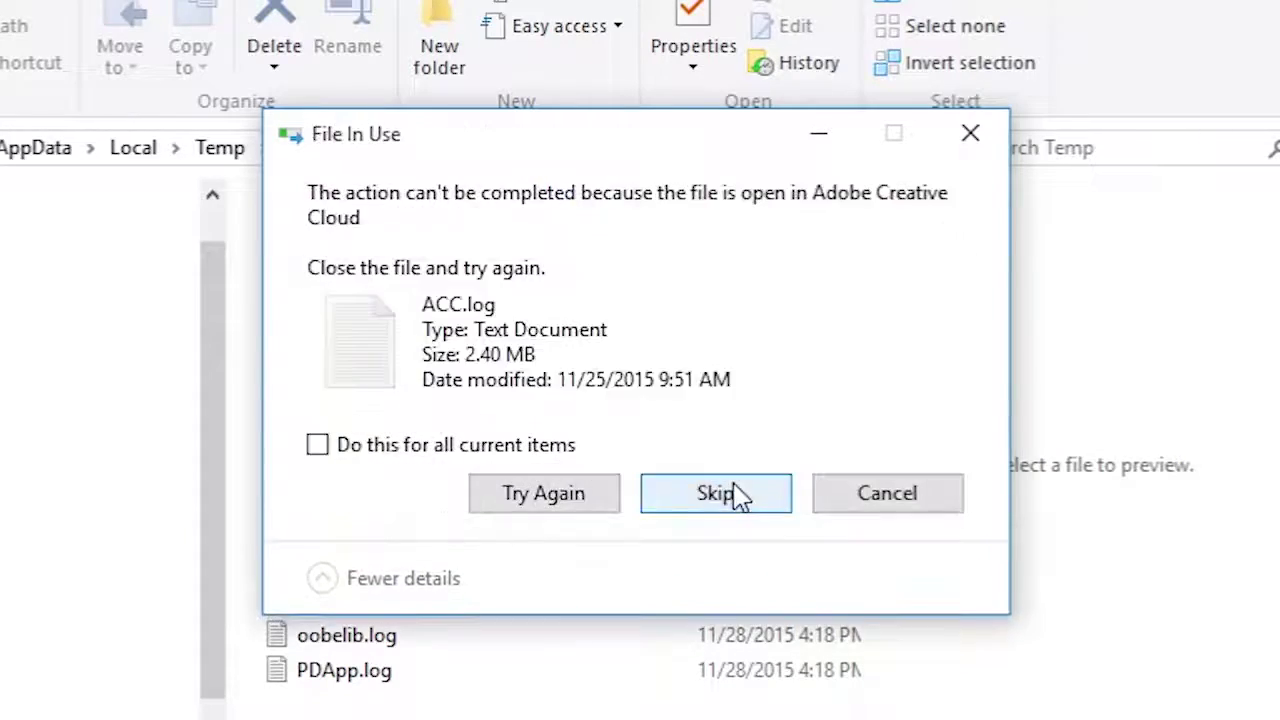
click(736, 494)
click(736, 494)
click(736, 494)
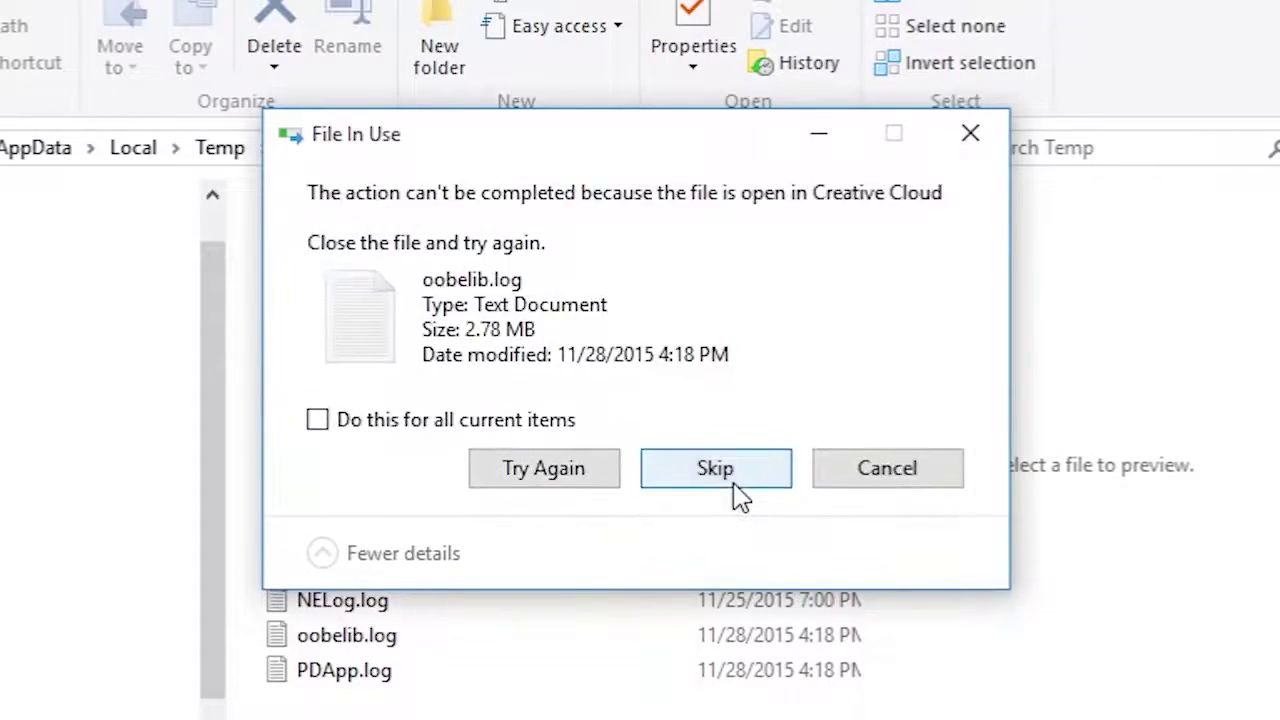
click(736, 494)
click(736, 494)
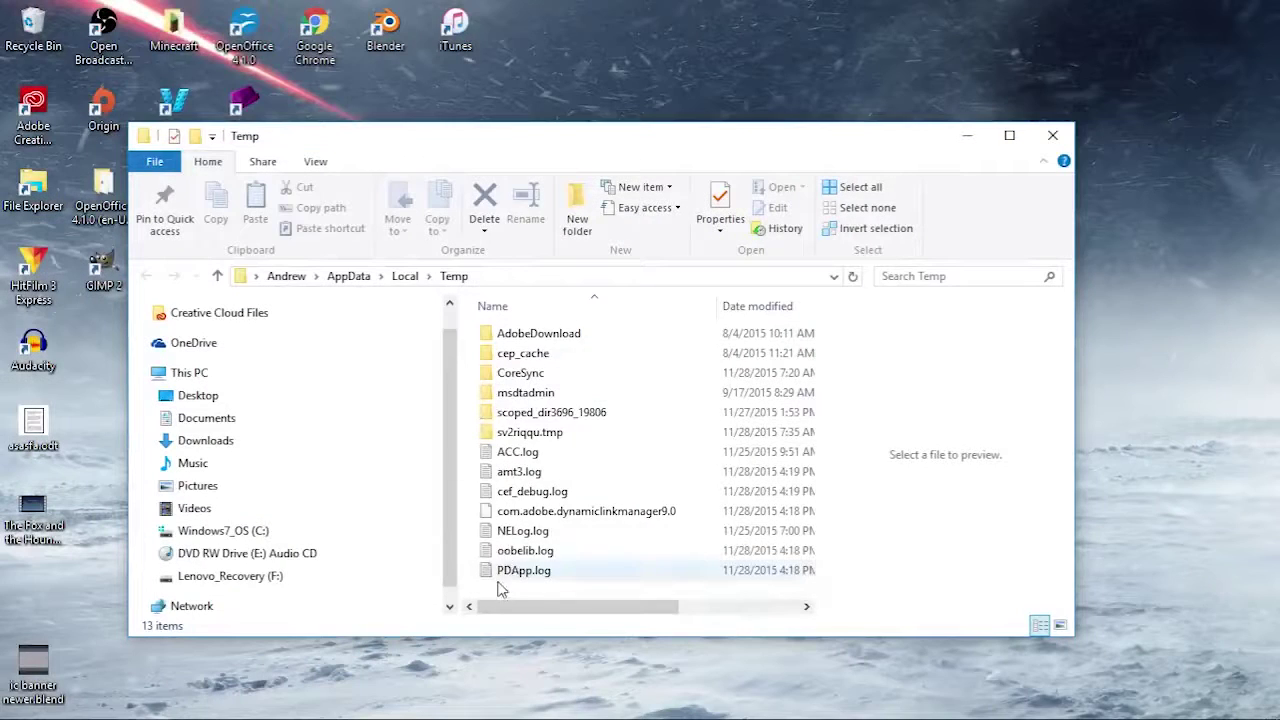
drag(500, 595, 645, 310)
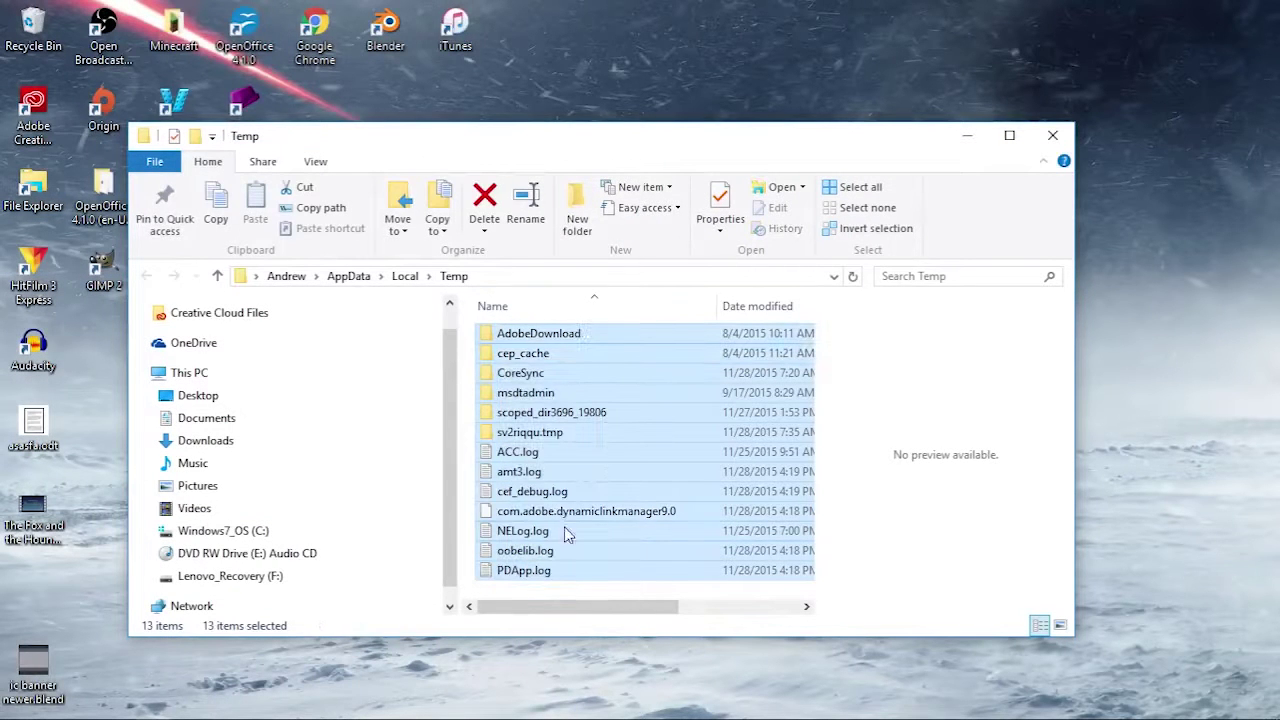
click(543, 590)
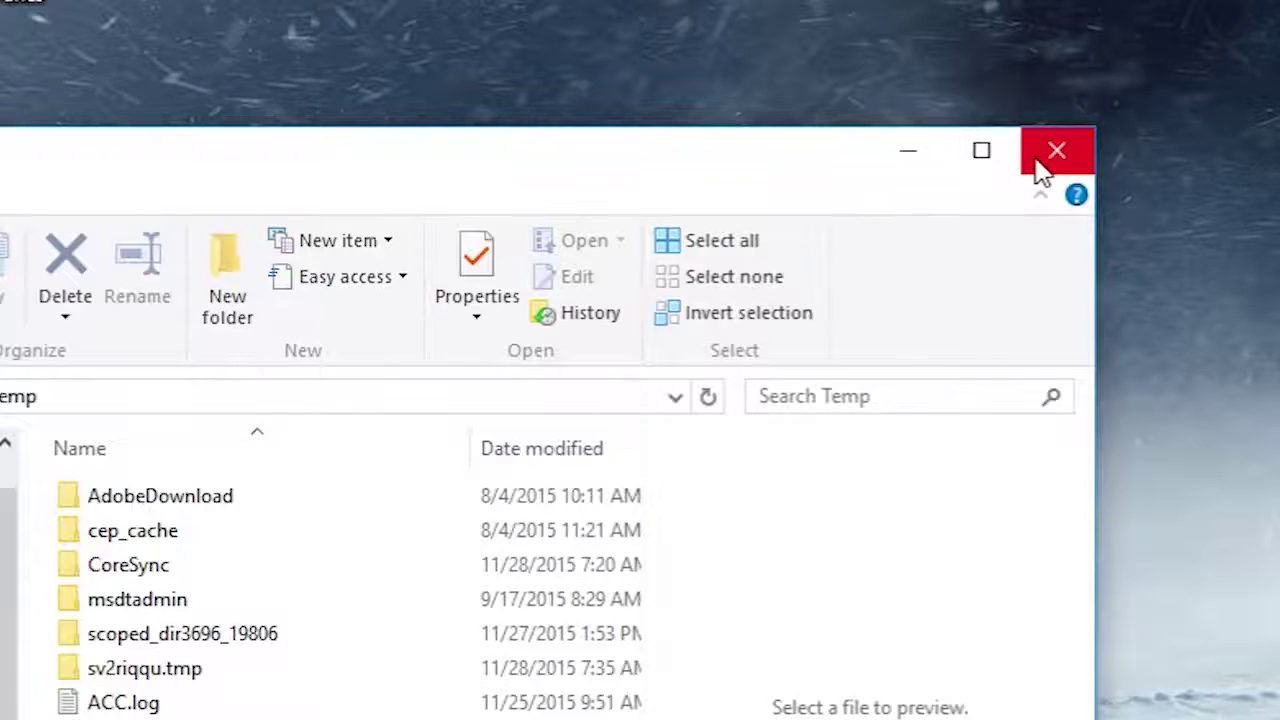
click(1040, 170)
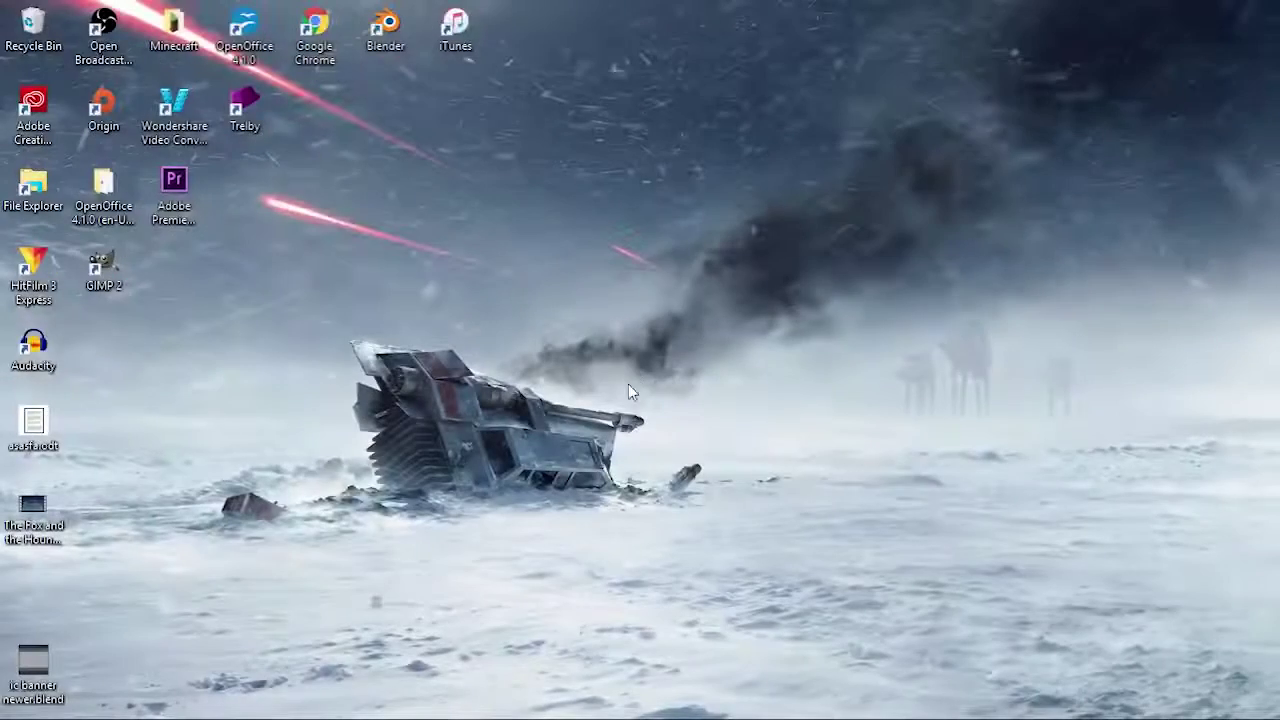
- Open Defragment and Optimize Drives via 'defrag' and analyze Windows7_OS (C:) for fragmentation
key(super)
text(defrag)
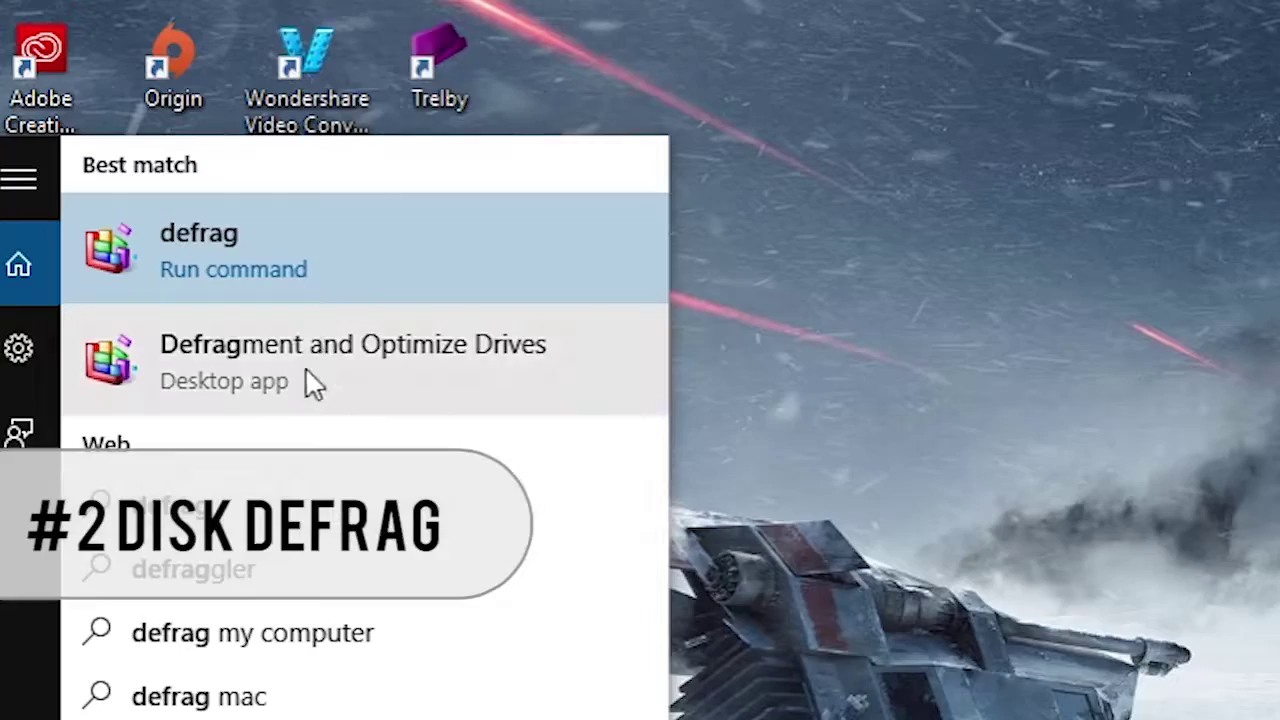
click(310, 372)
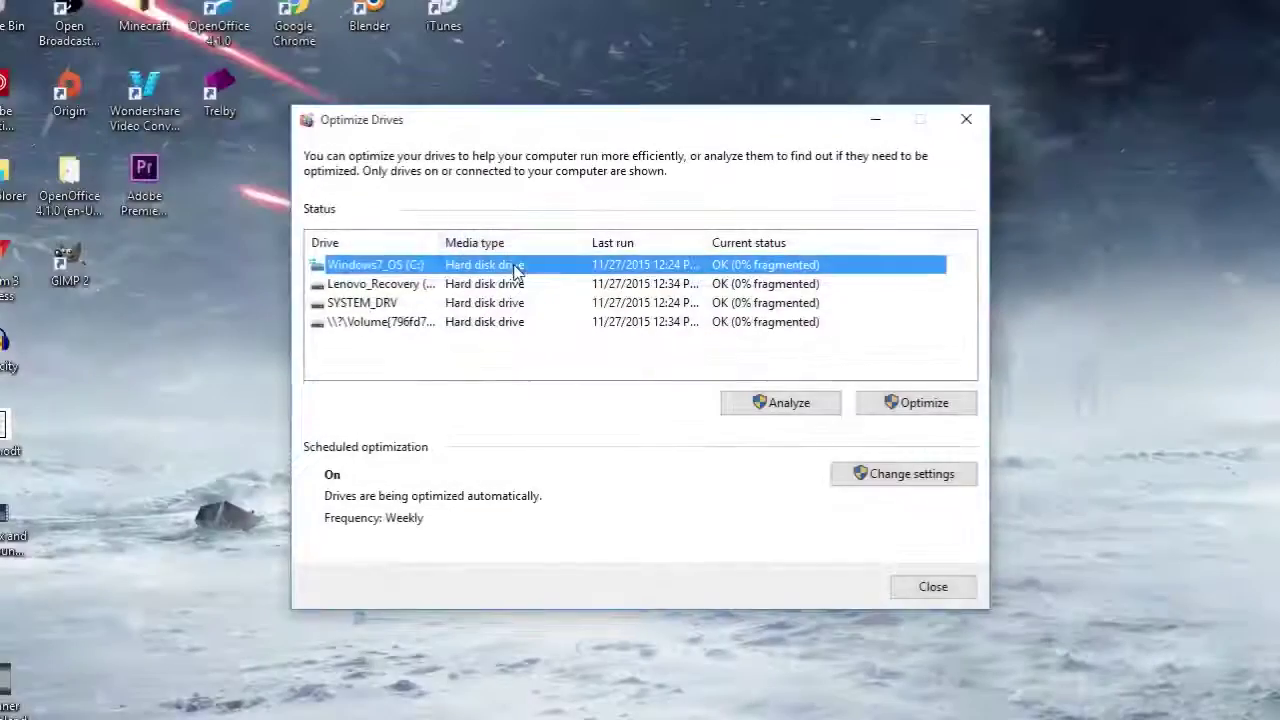
click(962, 404)
click(515, 305)
click(508, 324)
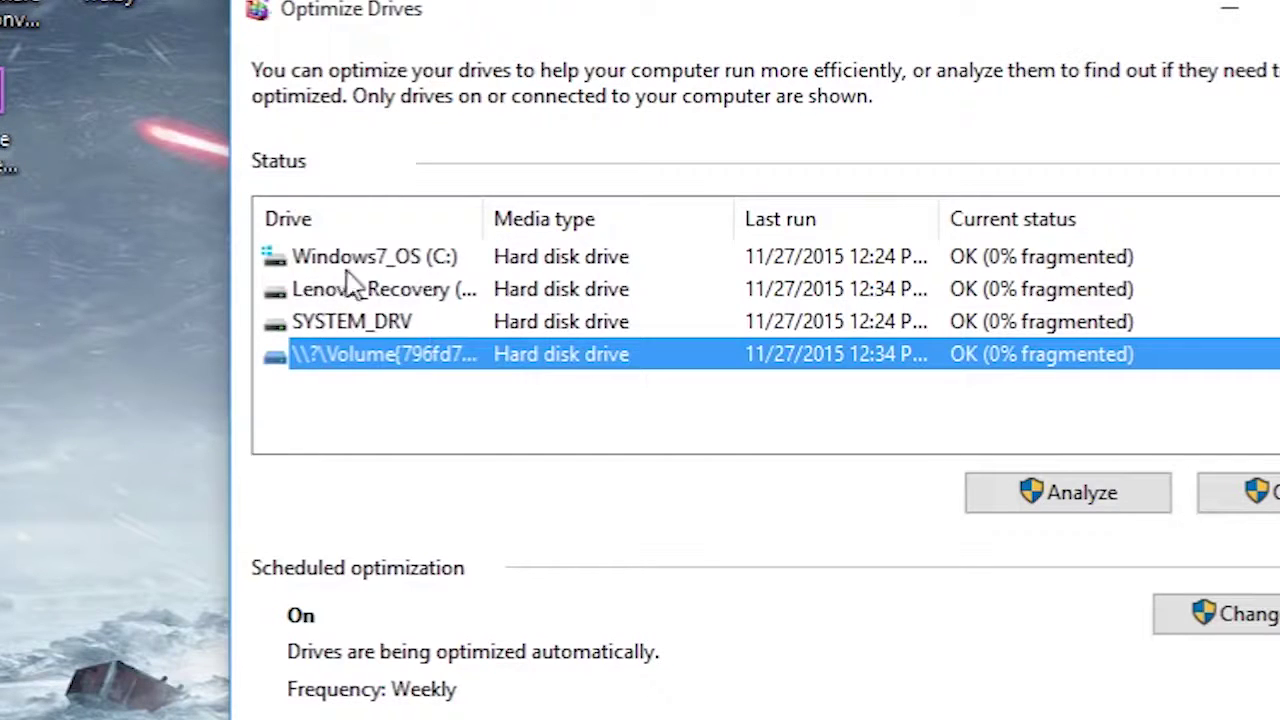
click(455, 260)
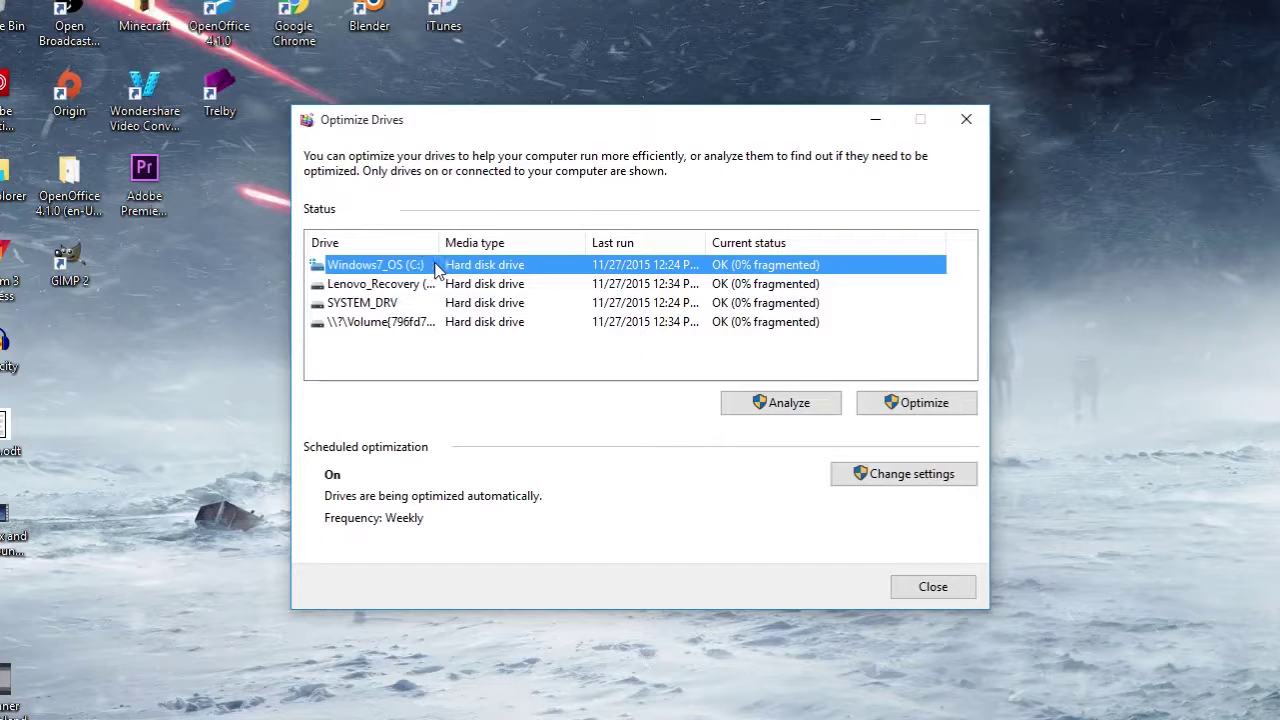
click(743, 405)
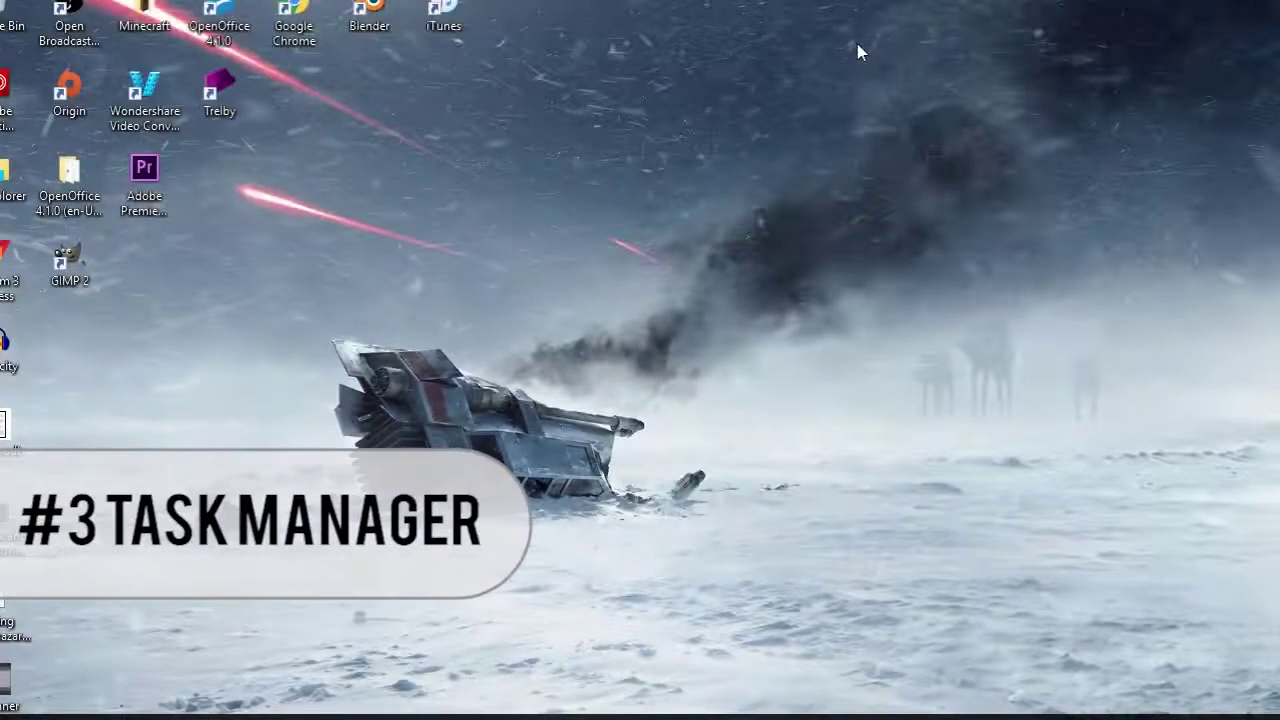
- End the Cortana and Adobe Update Service processes in Task Manager
key(ctrl+shift+Escape)
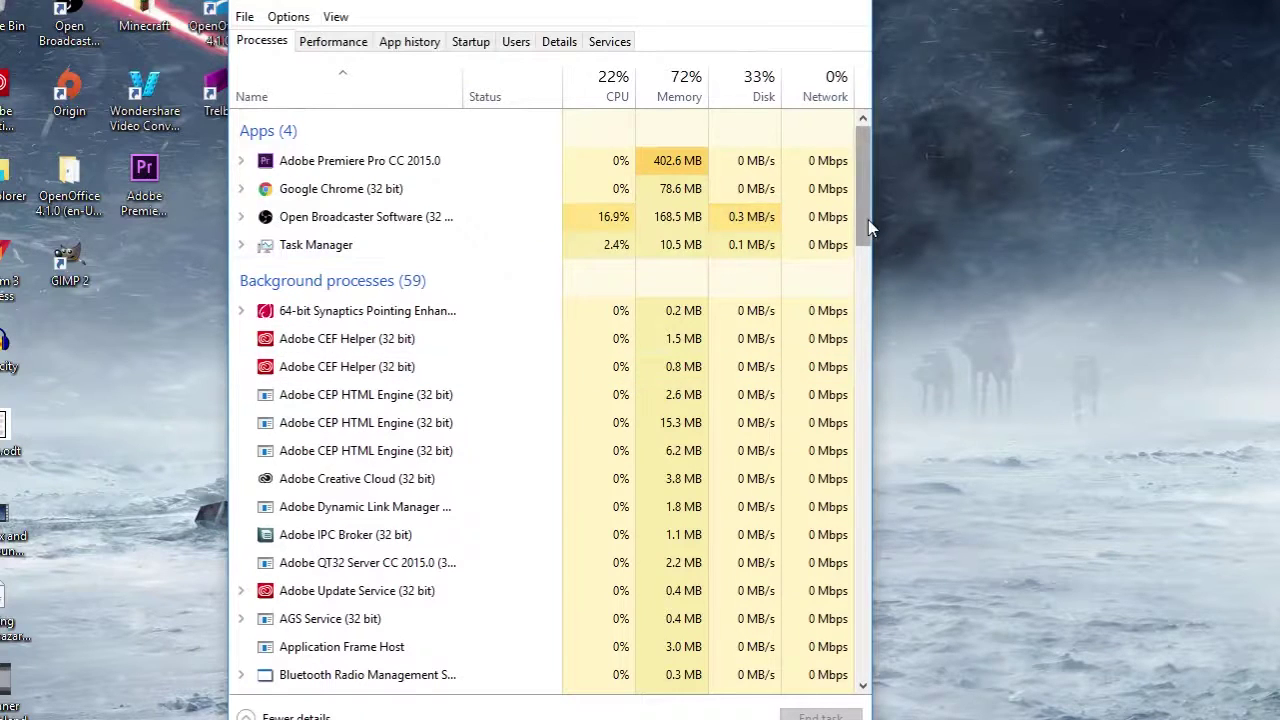
drag(868, 229, 864, 313)
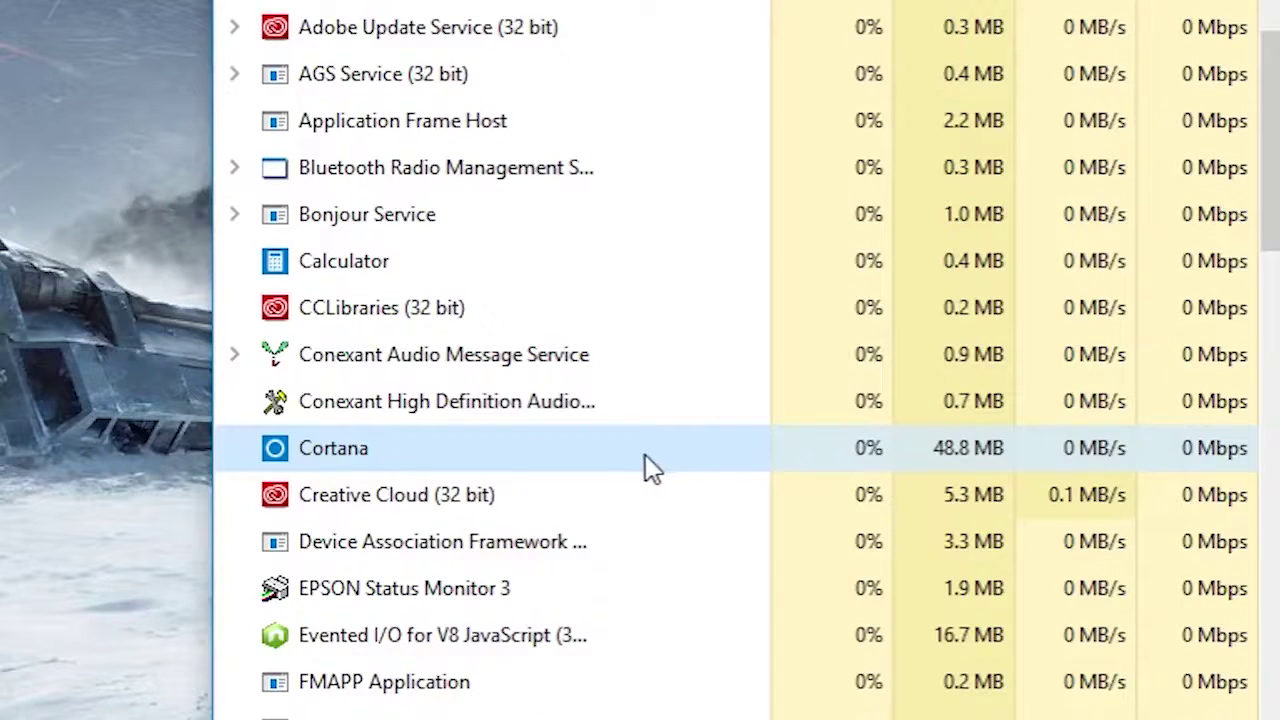
right_click(391, 461)
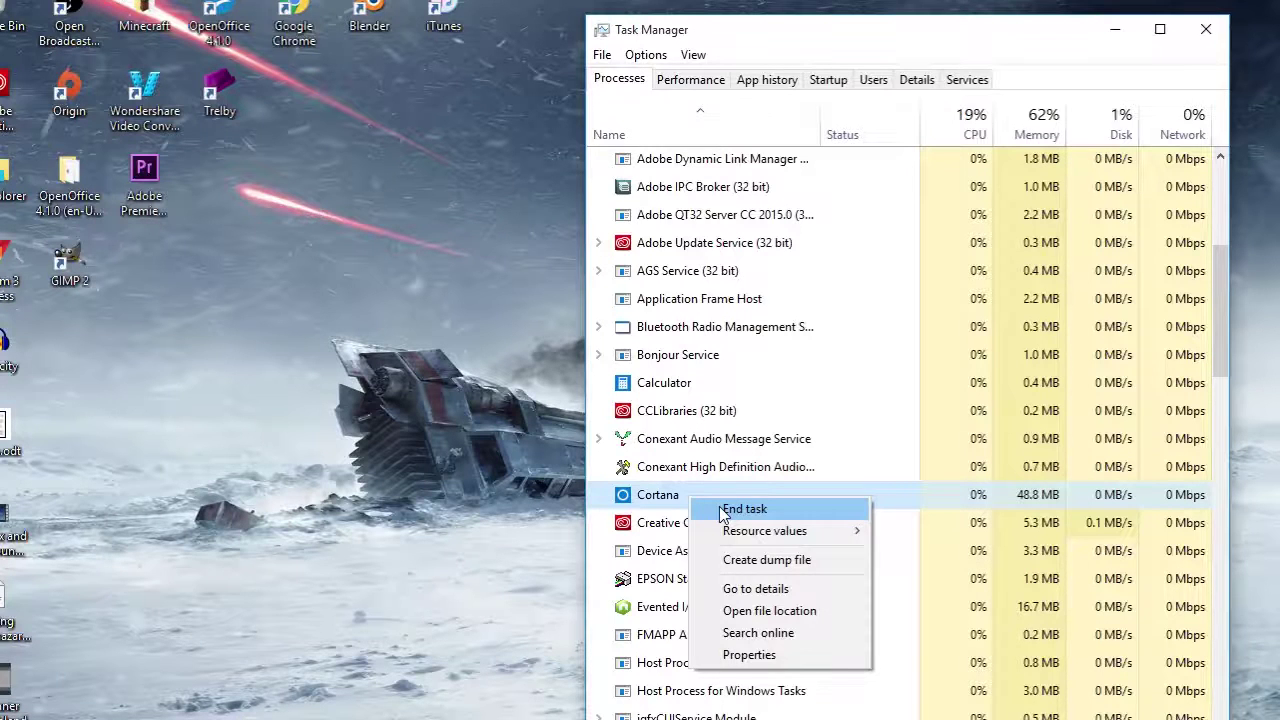
click(722, 512)
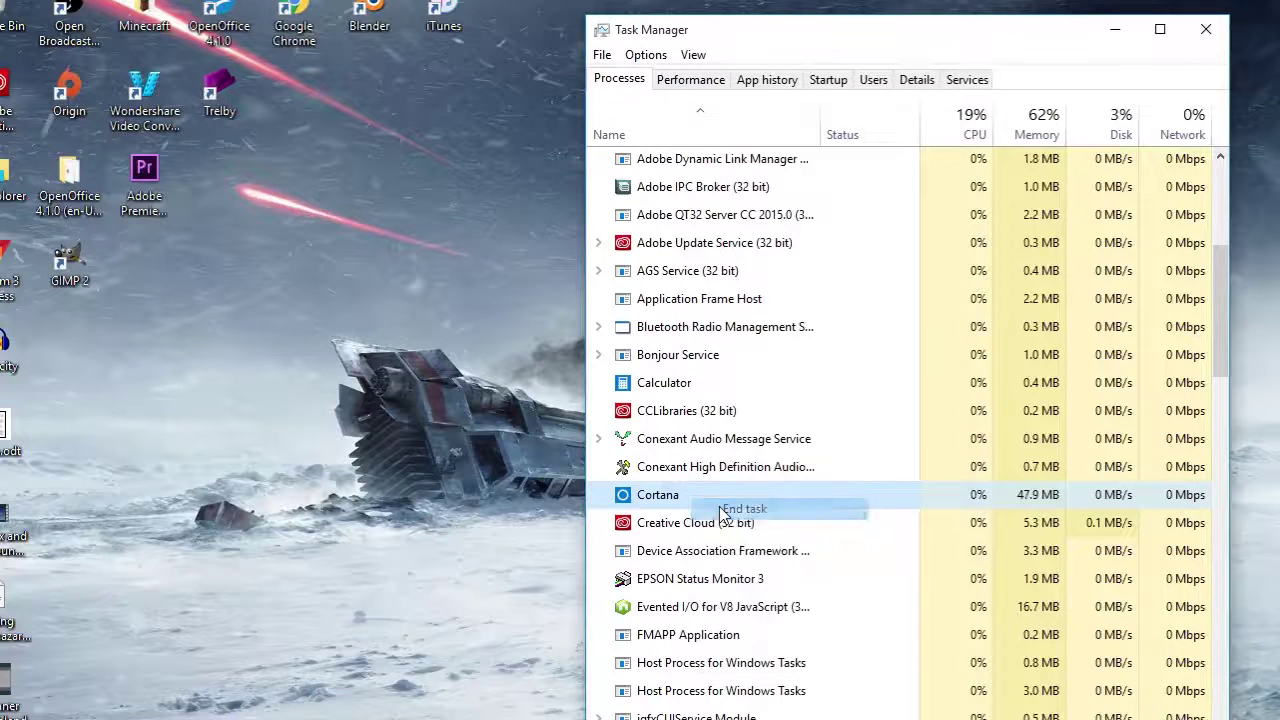
right_click(893, 285)
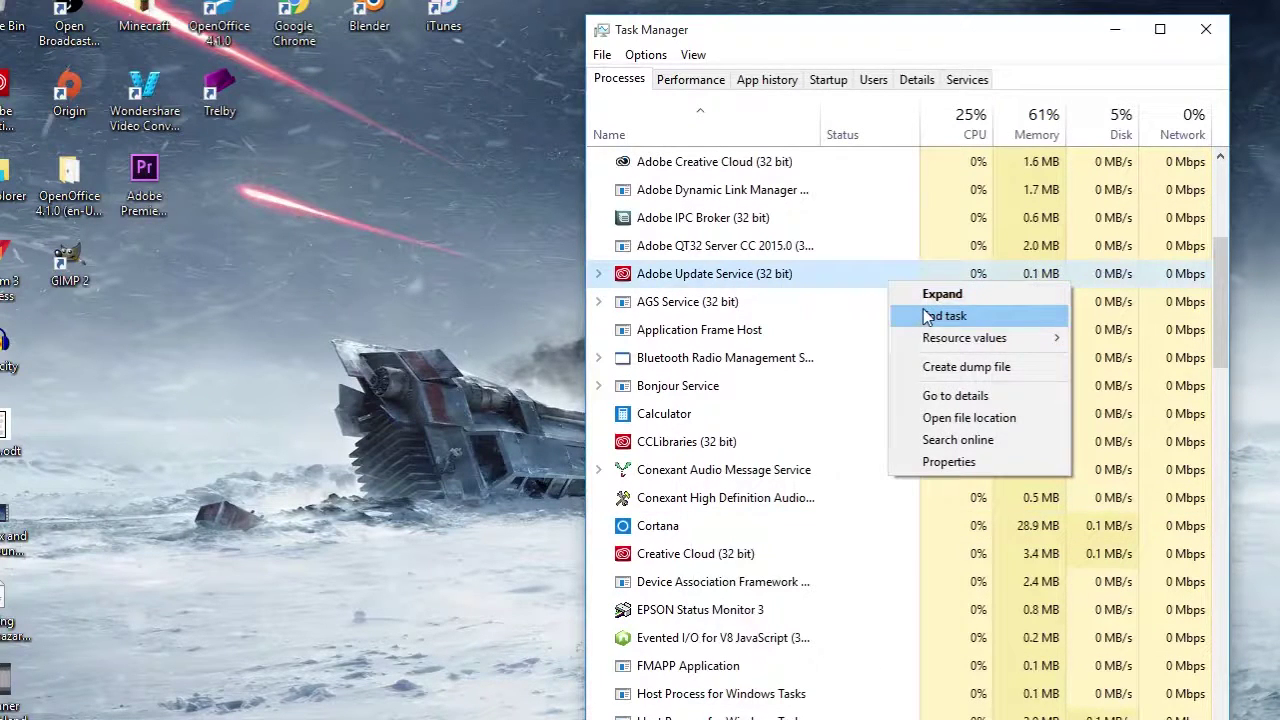
click(926, 316)
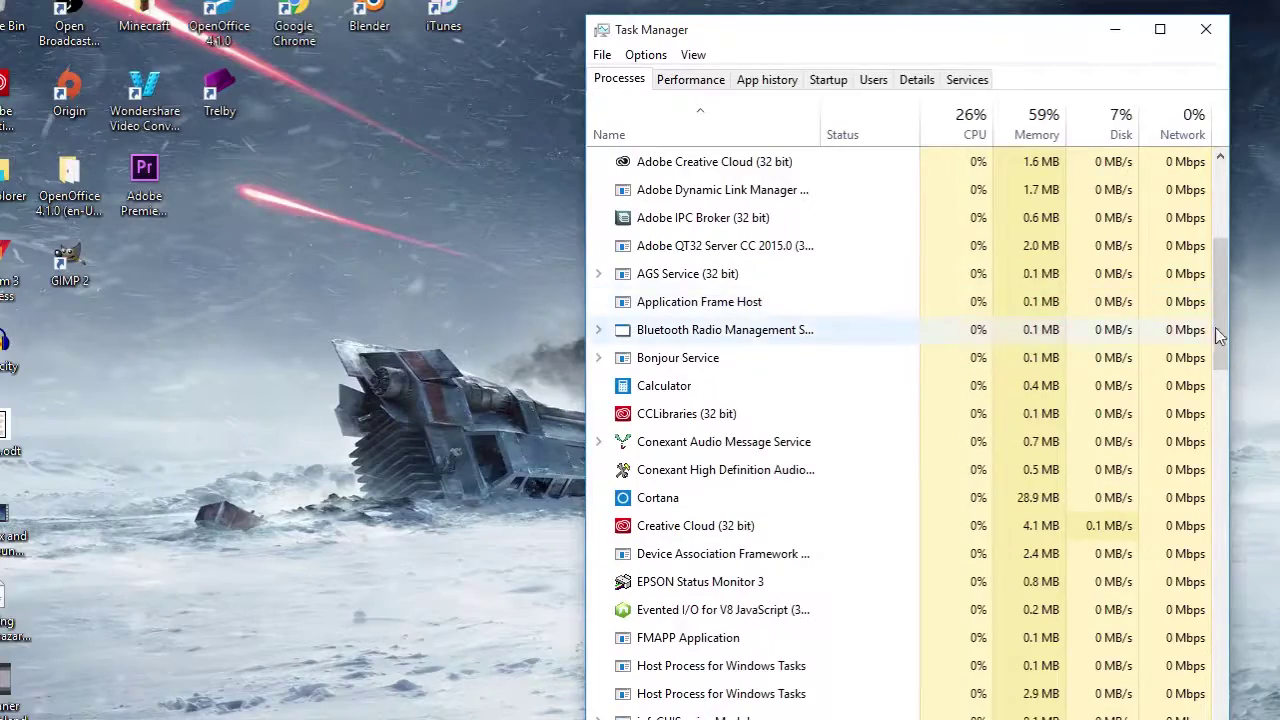
drag(1220, 329, 1222, 367)
drag(1222, 367, 1226, 406)
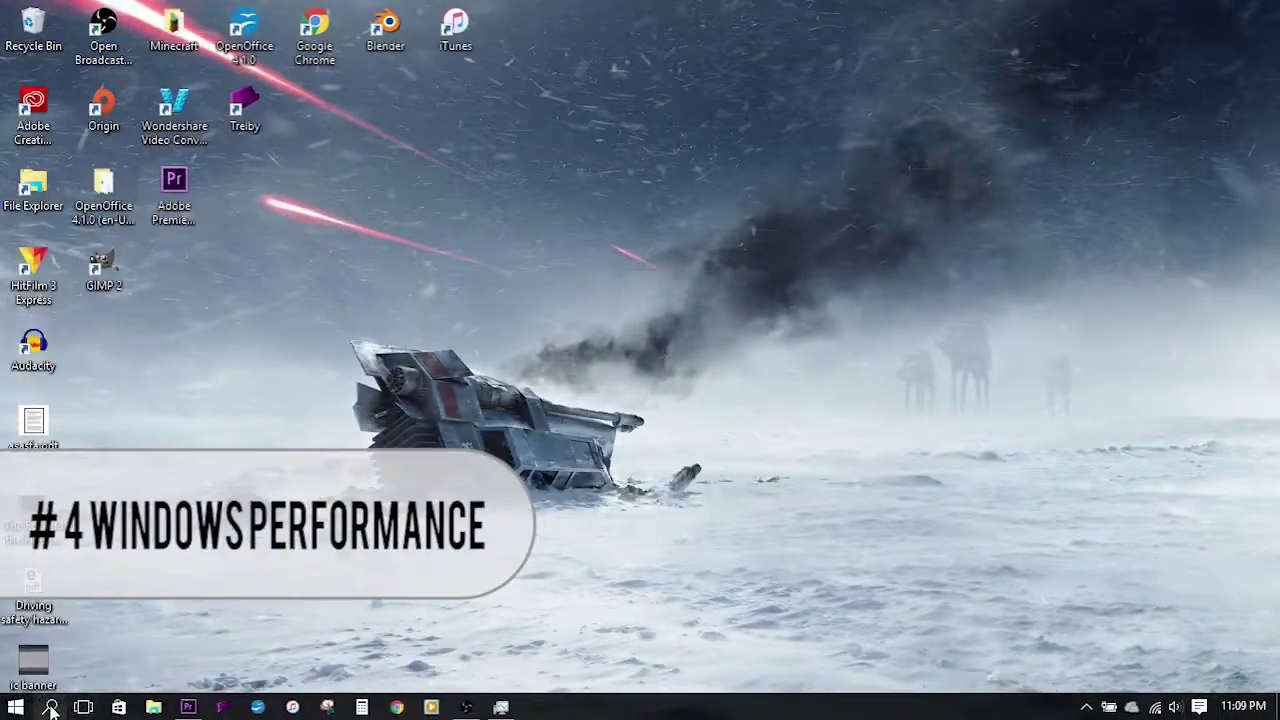
- Set Windows visual effects to 'Adjust for best performance', clearing all effect checkboxes
click(51, 707)
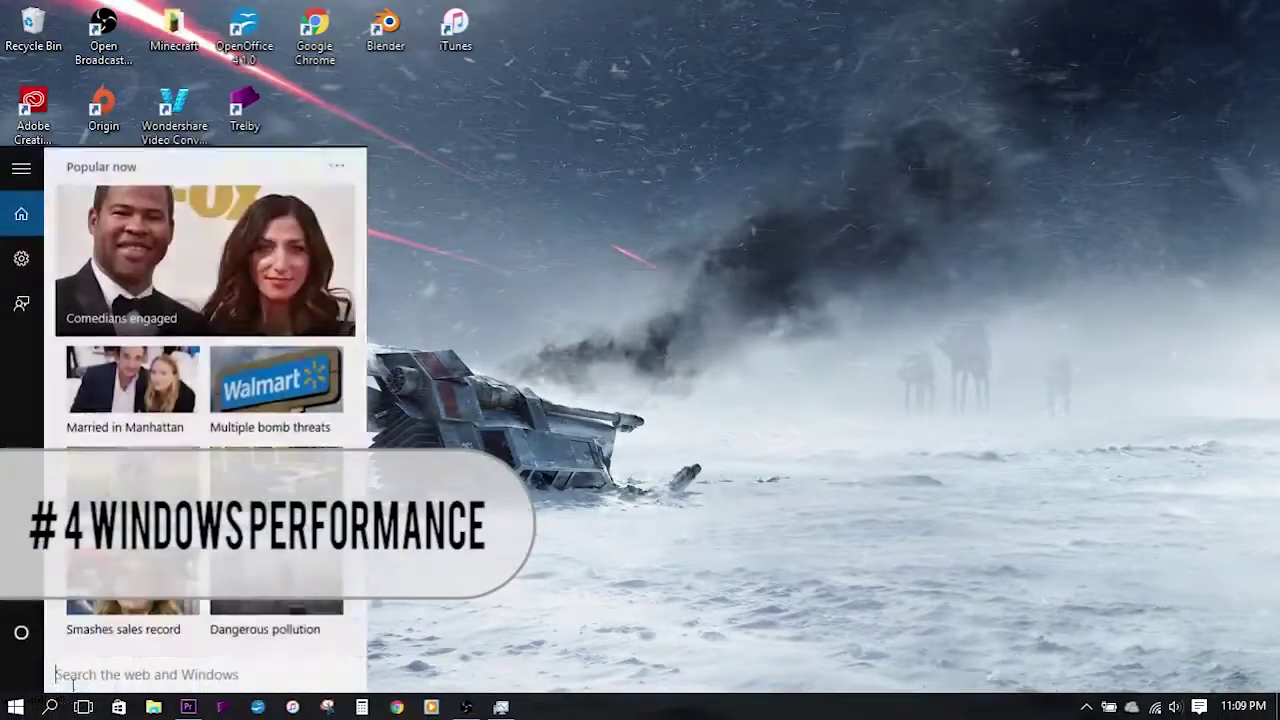
text(performance)
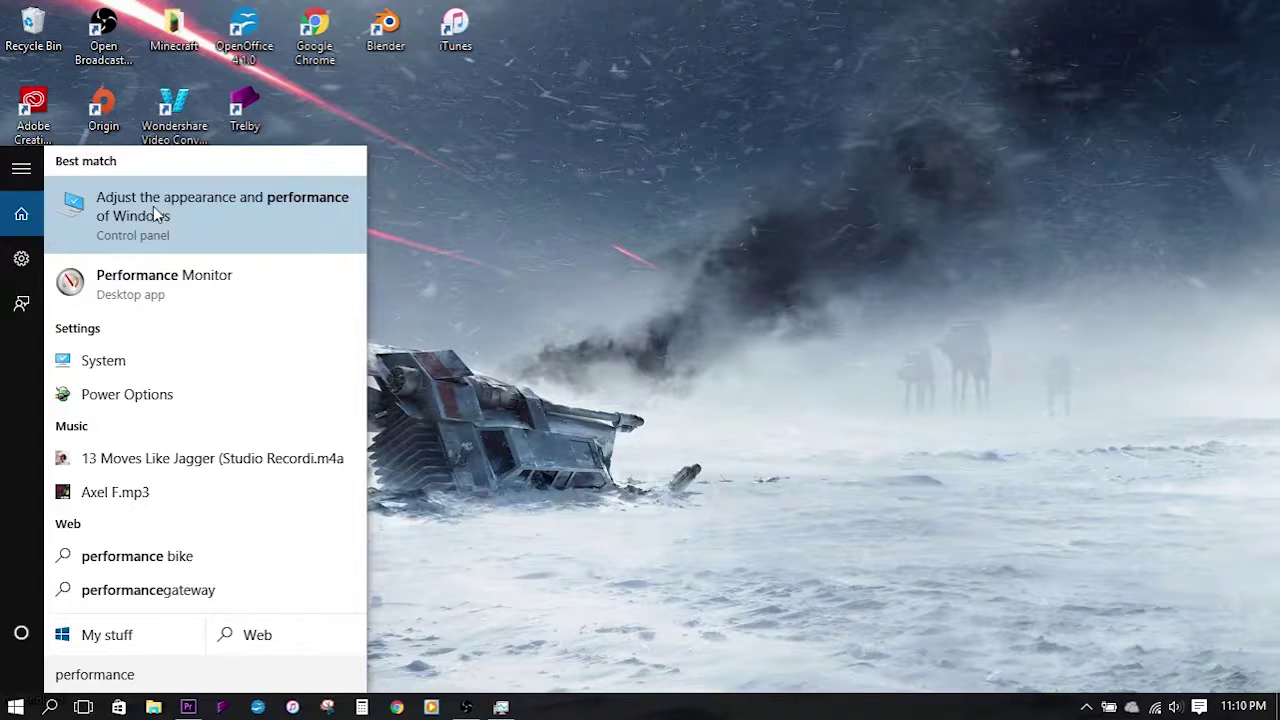
click(153, 206)
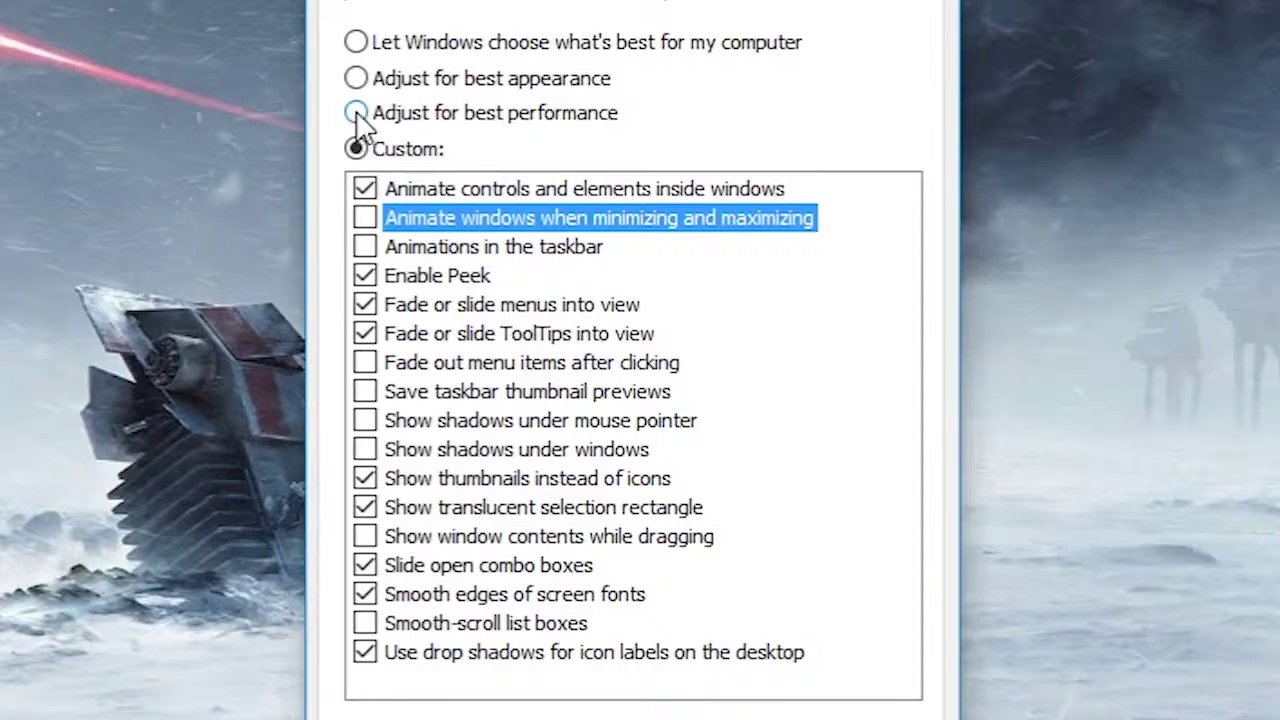
click(356, 113)
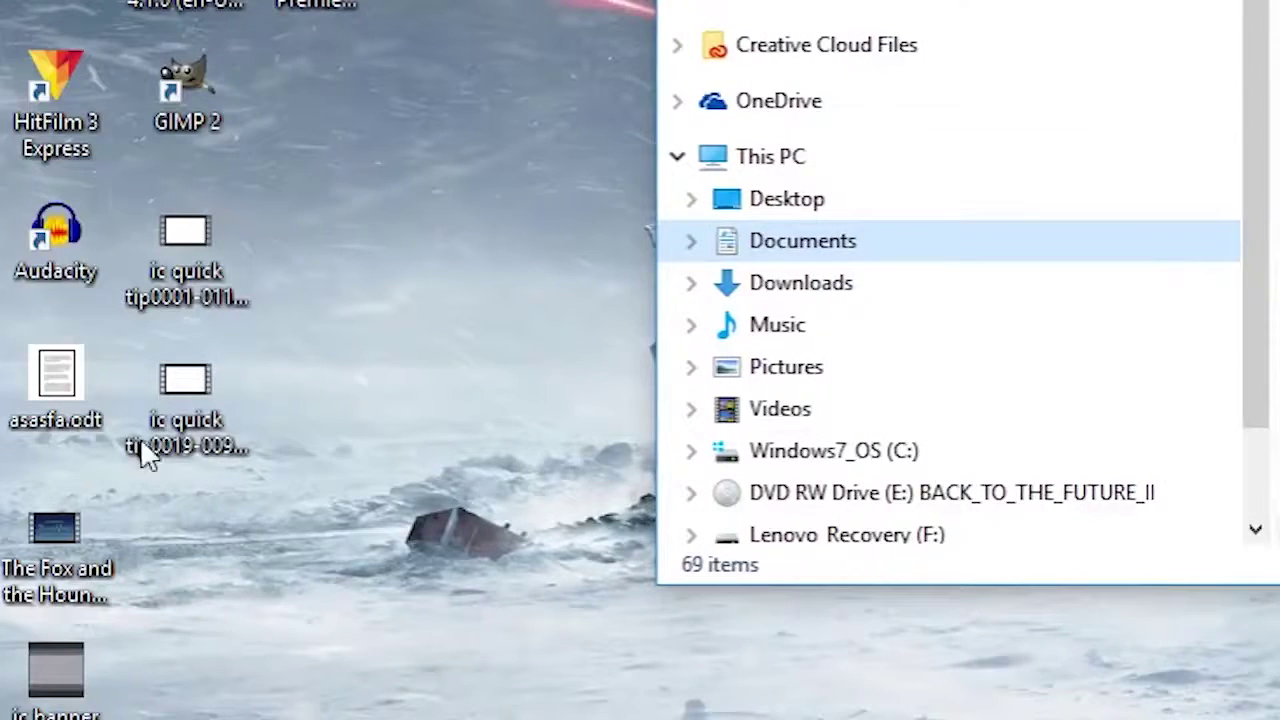
- Move The Fox and the Hound from the desktop into Documents
drag(56, 548, 1277, 295)
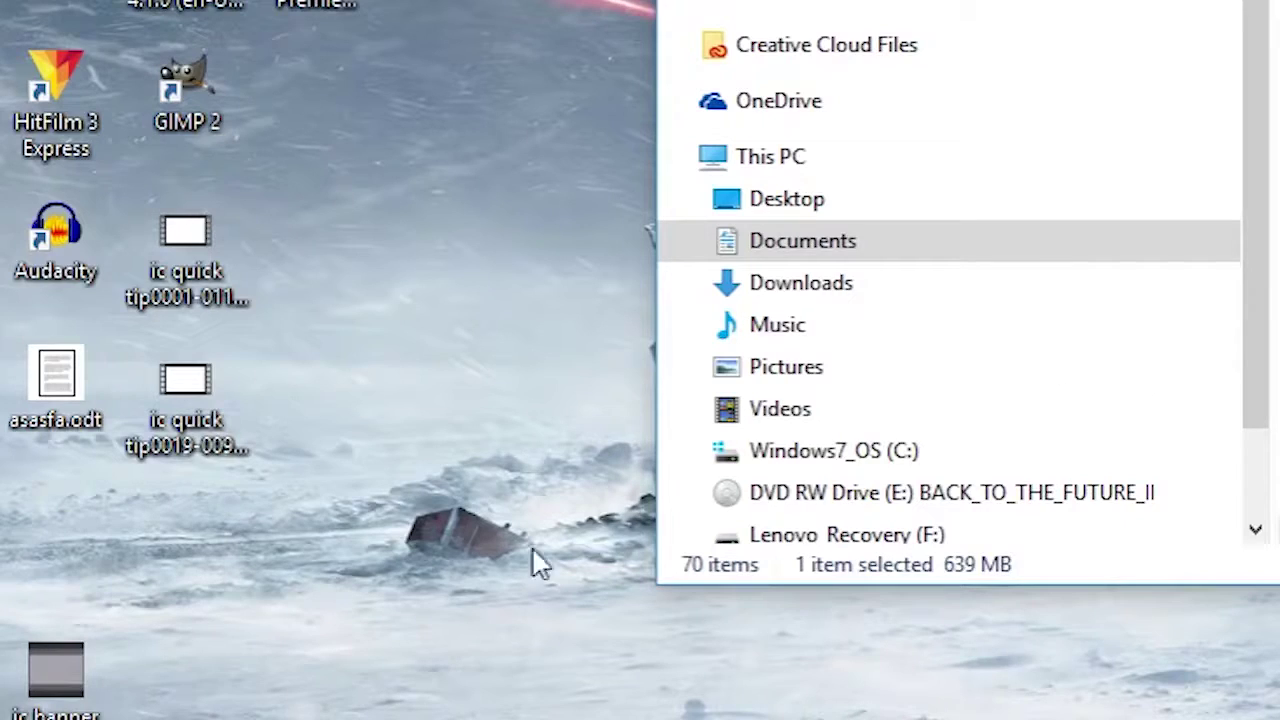